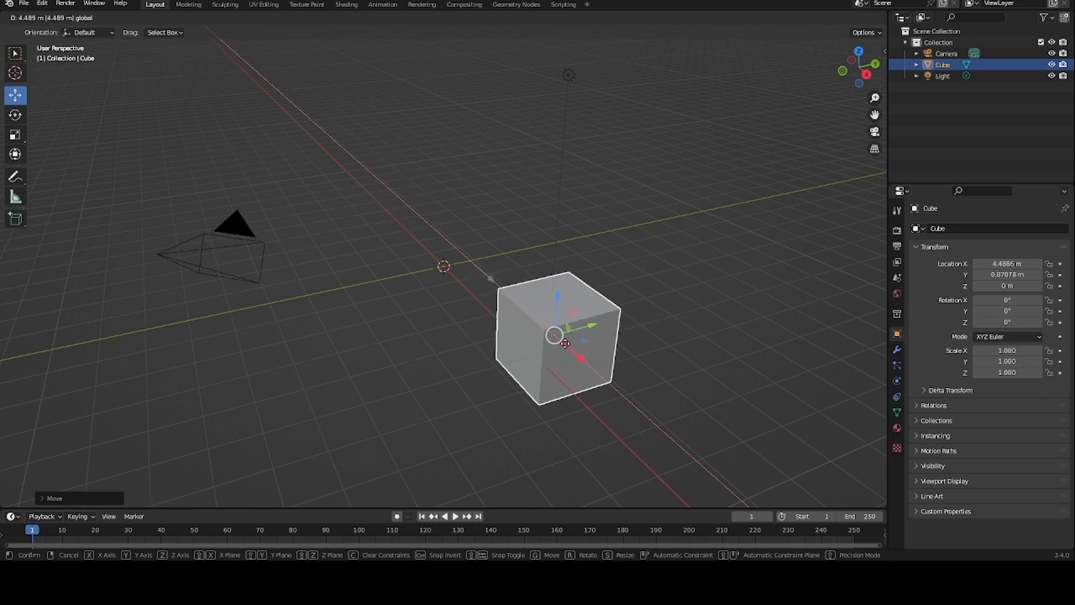
# Scale the cube to about 4.439 in X and Z and rotate it about 4.84° around Y.
pyautogui.click(16, 114)
pyautogui.moveTo(498, 242); pyautogui.dragTo(392, 207, button='middle')
pyautogui.click(16, 135)
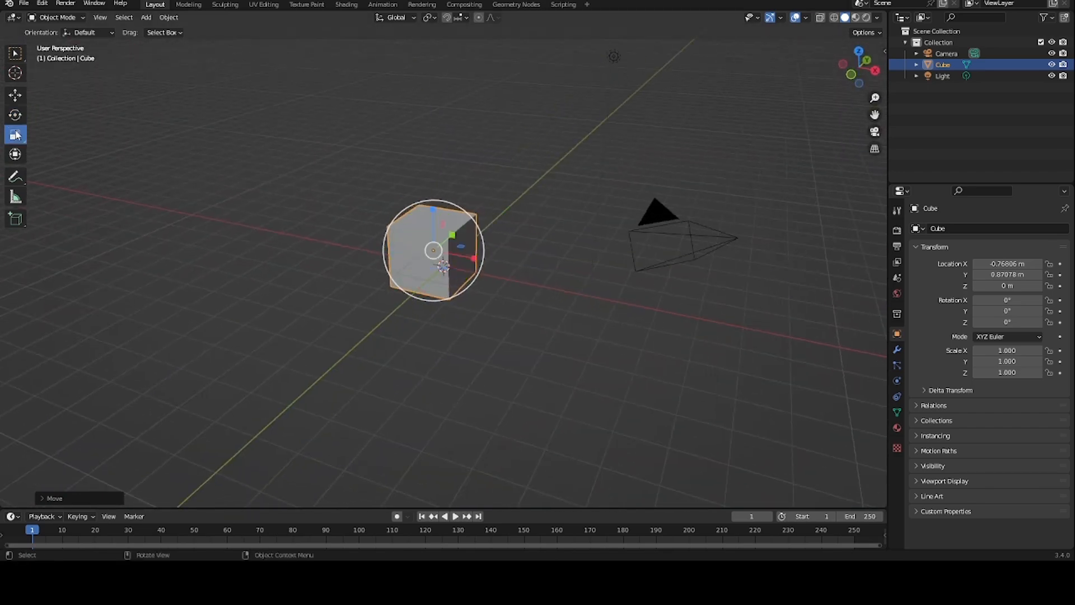
pyautogui.moveTo(448, 239); pyautogui.dragTo(547, 245)
pyautogui.click(15, 154)
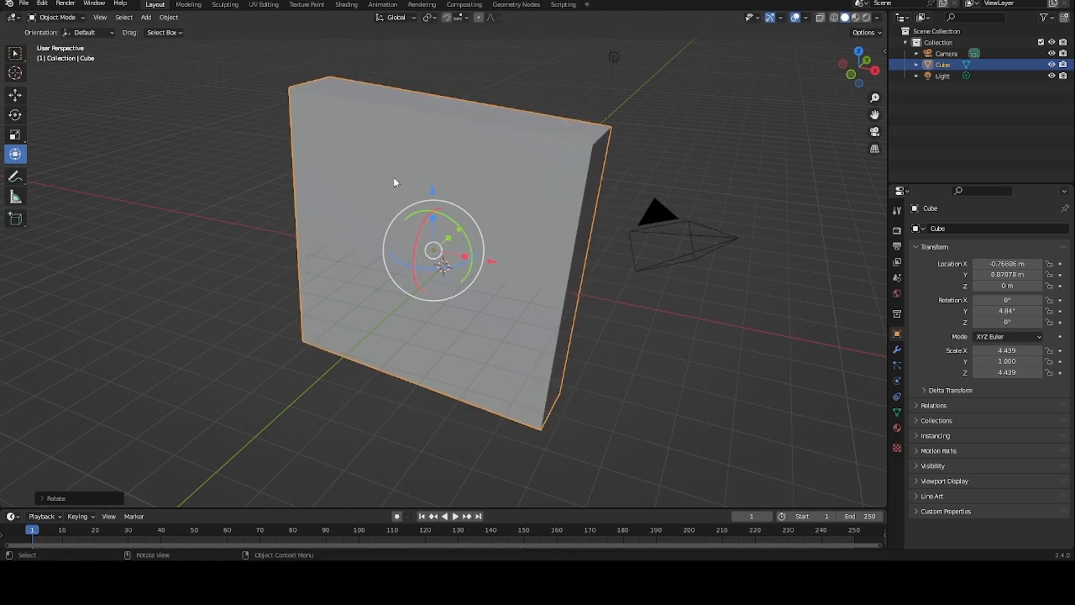
pyautogui.scroll(-5, 419, 182)
pyautogui.rightClick(482, 210)
pyautogui.press('x')
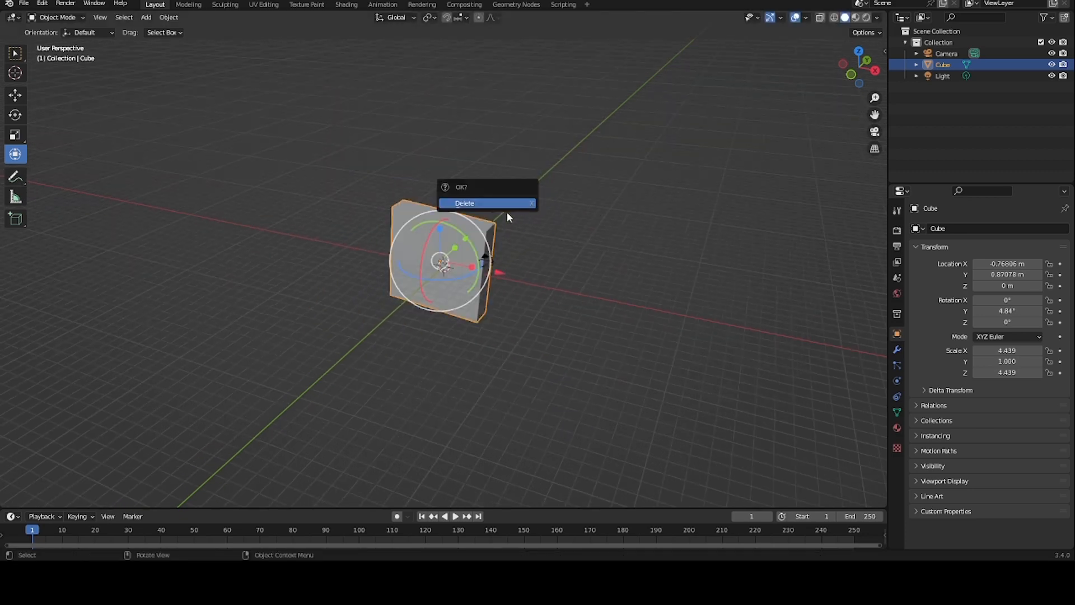
pyautogui.moveTo(486, 207); pyautogui.dragTo(440, 238, button='middle')
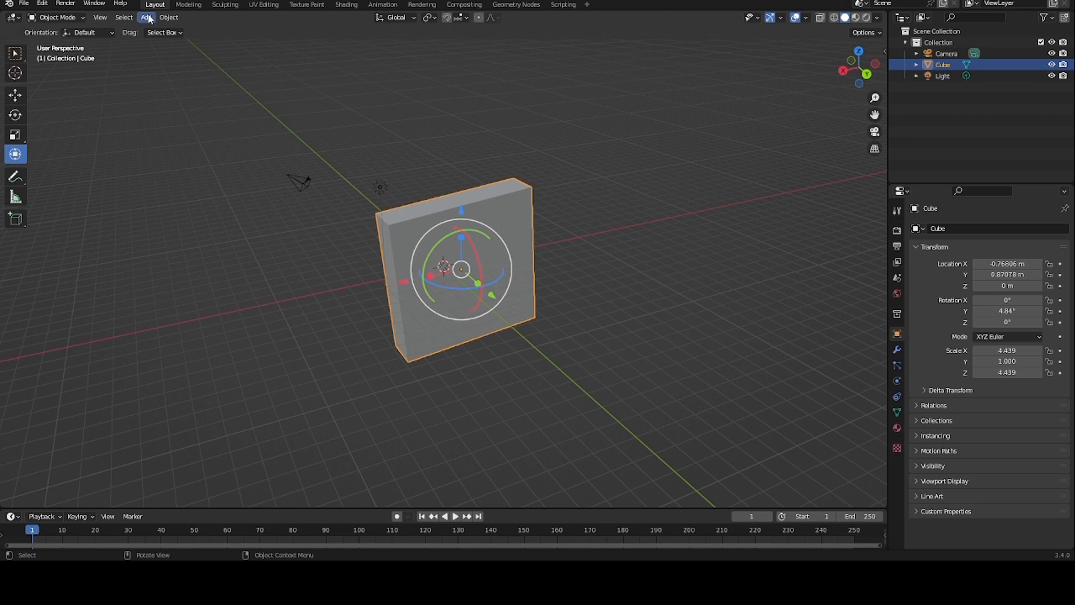
pyautogui.click(70, 5)
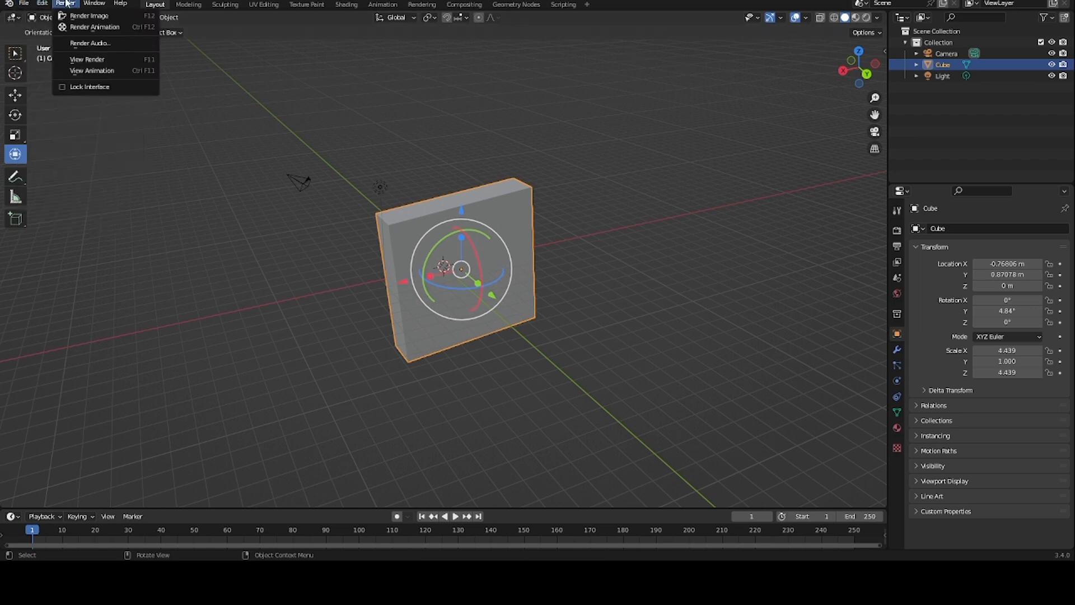
pyautogui.click(94, 4)
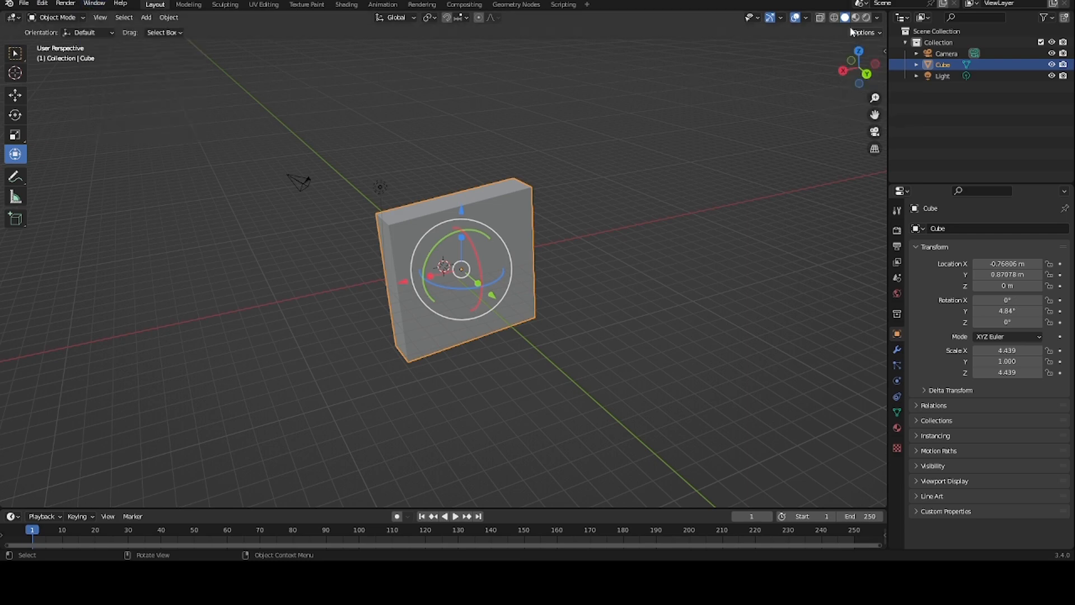
pyautogui.click(869, 34)
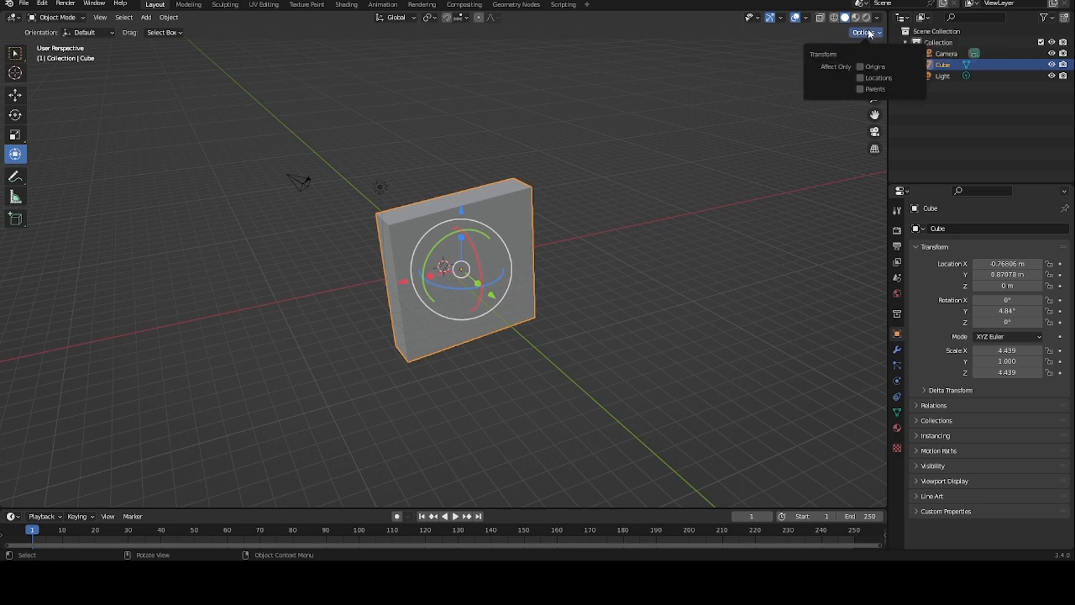
pyautogui.click(870, 34)
# Reveal the viewport sidebar, look through its Tool and View settings, and display the Blosm add-on's import settings.
pyautogui.click(883, 51)
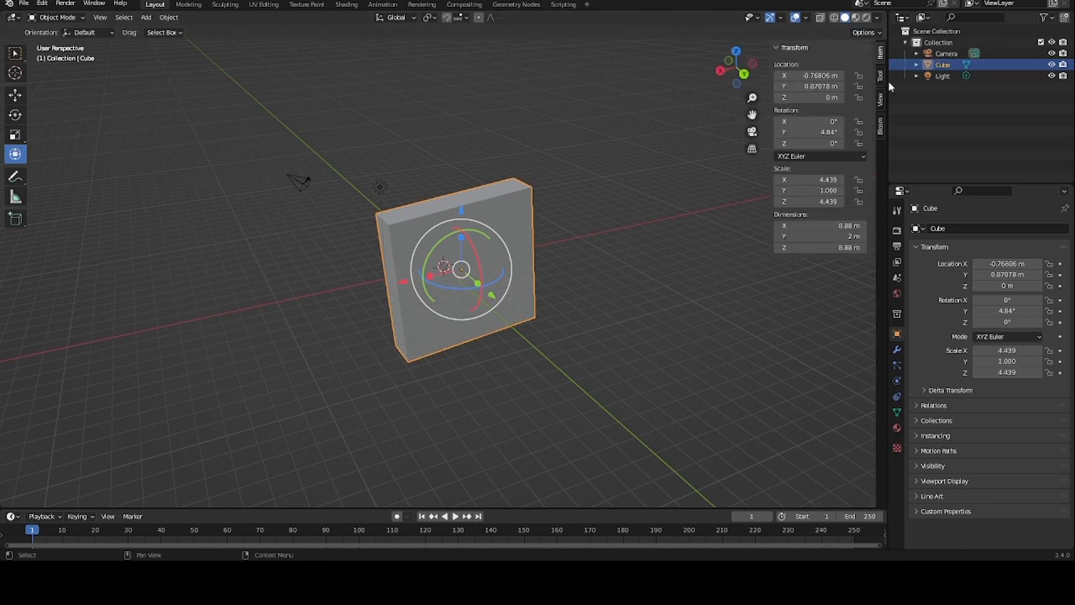
pyautogui.click(881, 77)
pyautogui.click(883, 58)
pyautogui.click(883, 86)
pyautogui.click(881, 100)
pyautogui.click(879, 126)
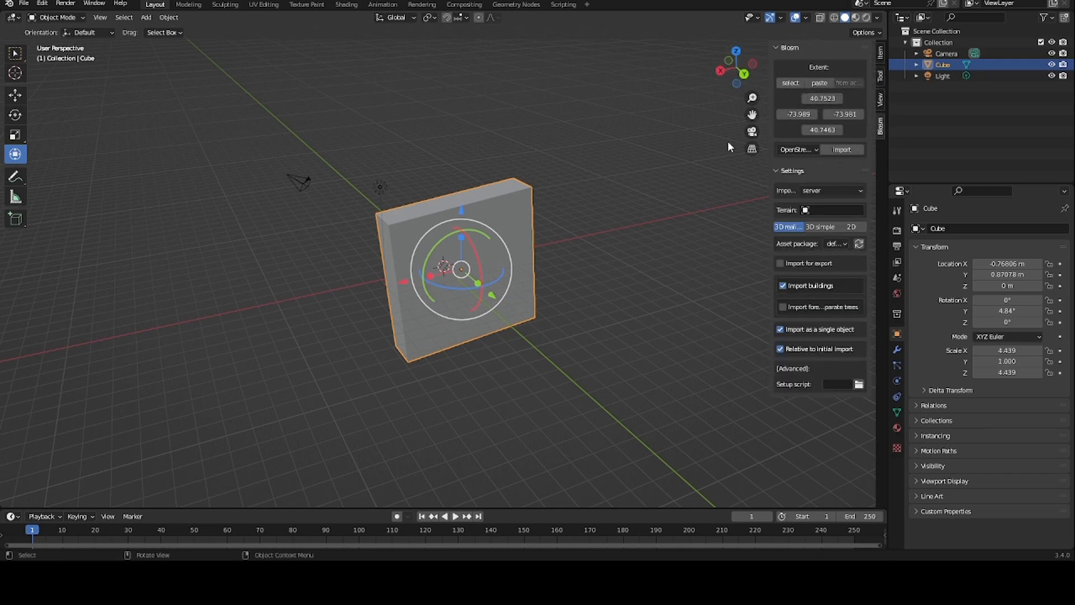
pyautogui.scroll(-2, 562, 152)
pyautogui.scroll(3, 489, 241)
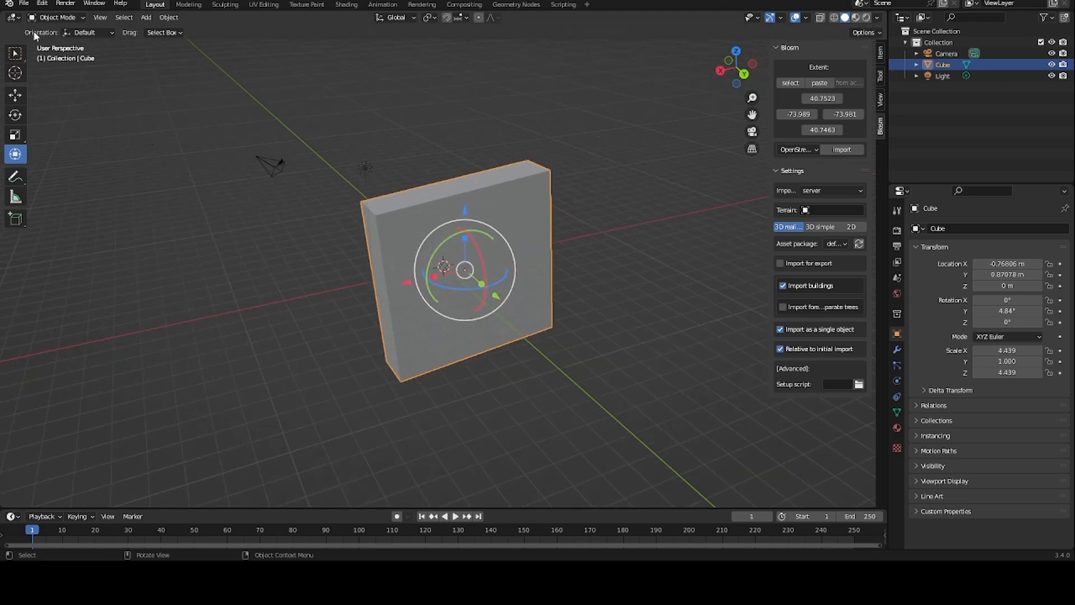
# Select the cube, camera and light together and delete them from the scene.
pyautogui.click(23, 5)
pyautogui.click(197, 113)
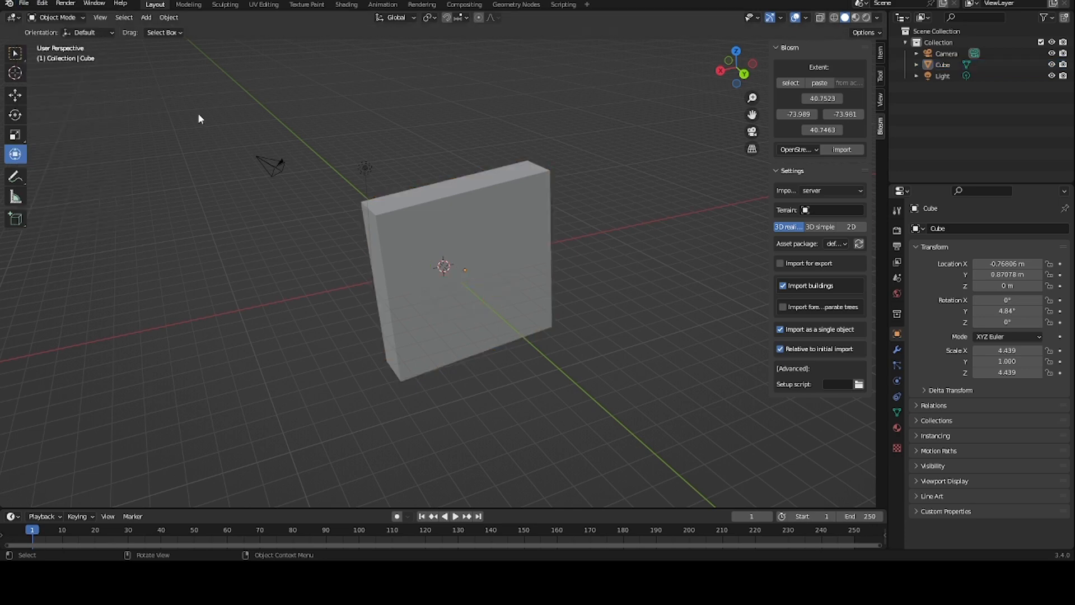
pyautogui.moveTo(243, 139); pyautogui.dragTo(630, 440)
pyautogui.press('Delete')
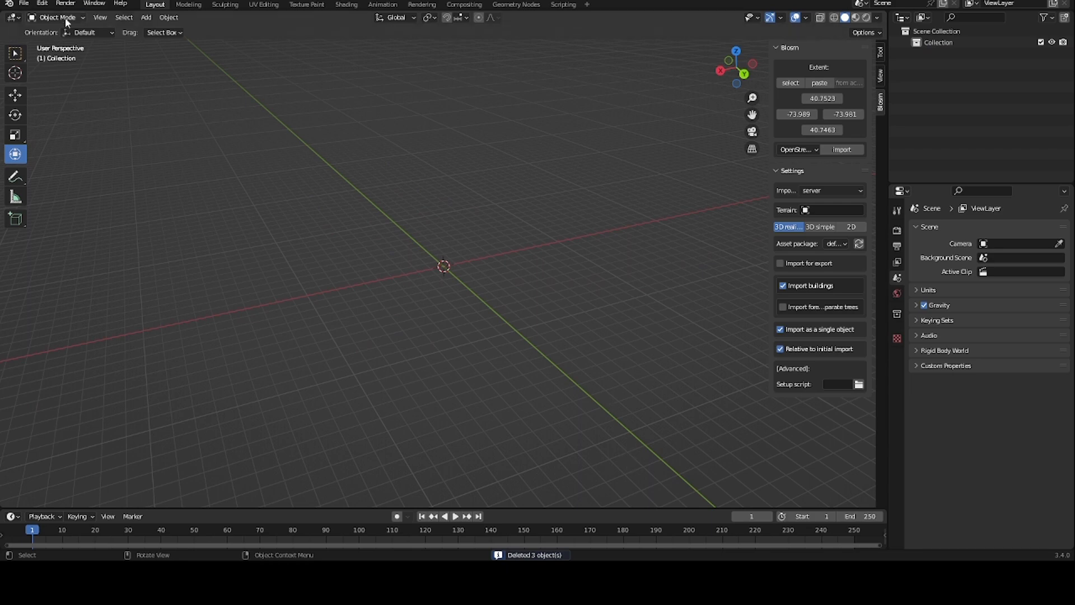
# Replace the current scene with another file without saving the changes.
pyautogui.click(24, 5)
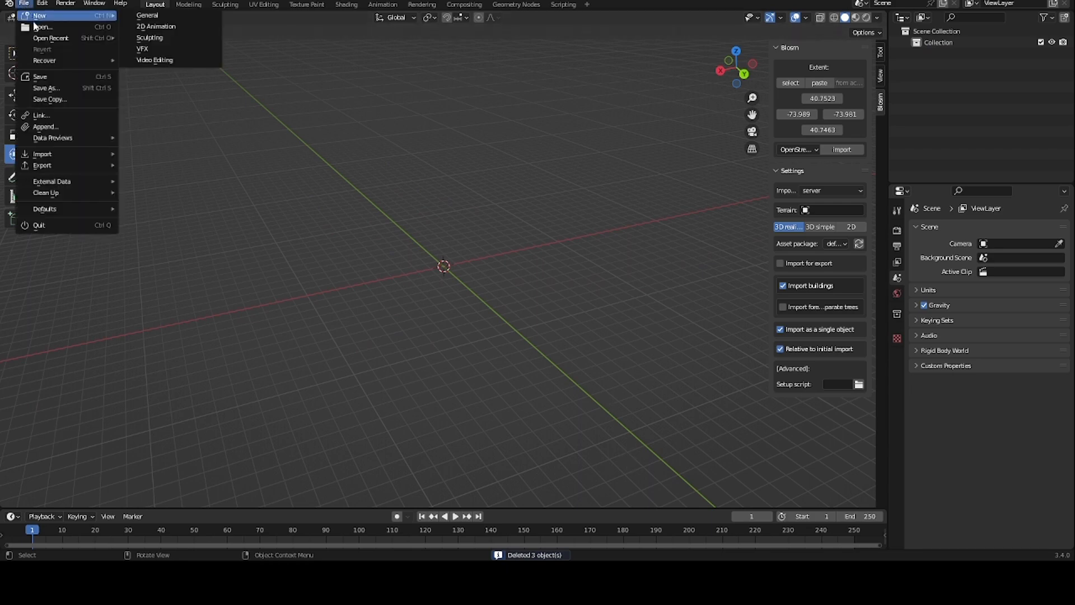
pyautogui.click(118, 20)
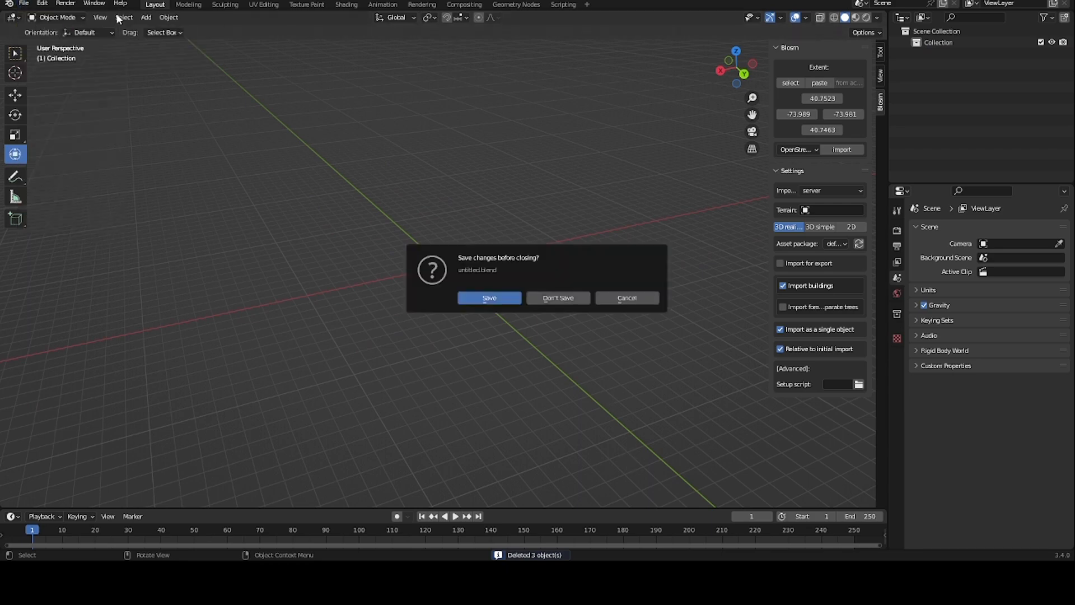
pyautogui.click(540, 297)
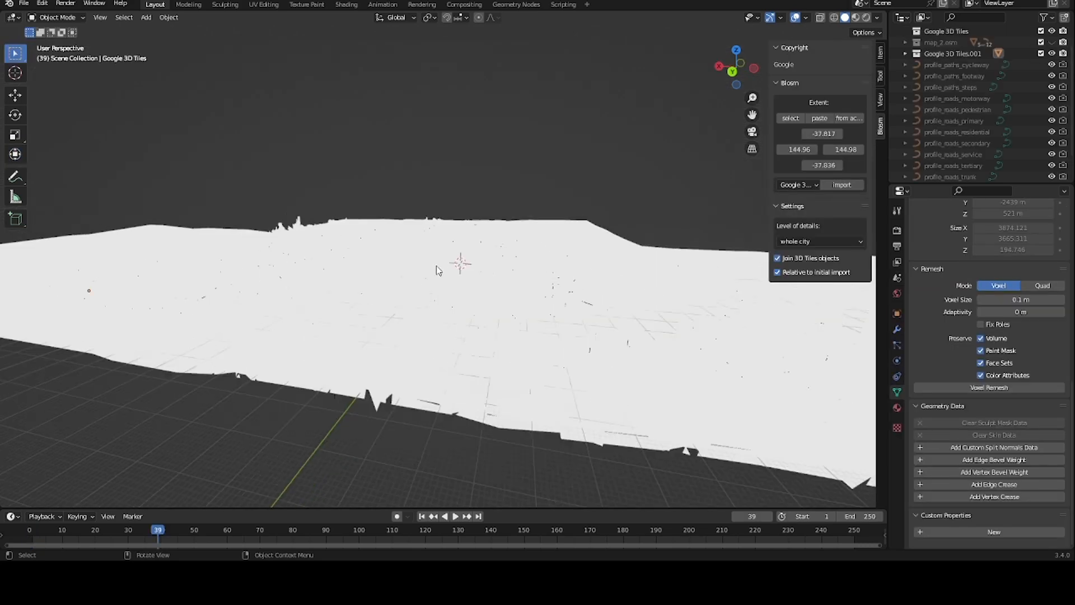
# Examine the textured Google 3D Tiles city model from several angles, both across the whole area and close to the buildings.
pyautogui.rightClick(438, 269)
pyautogui.moveTo(446, 196); pyautogui.dragTo(755, 95, button='middle')
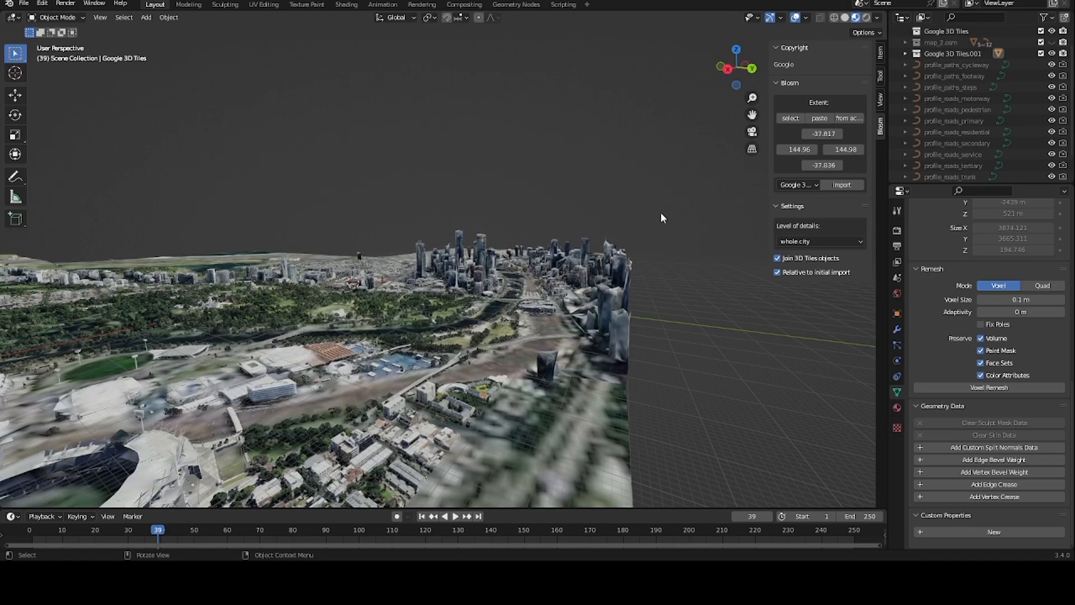
pyautogui.moveTo(660, 217); pyautogui.dragTo(421, 364, button='middle')
pyautogui.scroll(5, 491, 369)
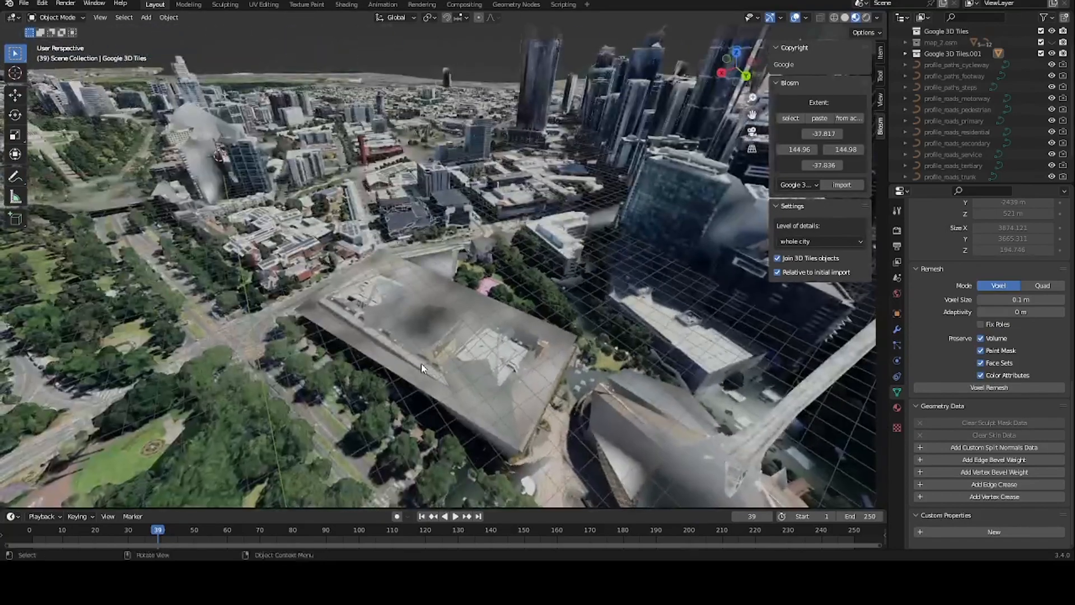
pyautogui.scroll(-20, 421, 364)
pyautogui.scroll(18, 384, 298)
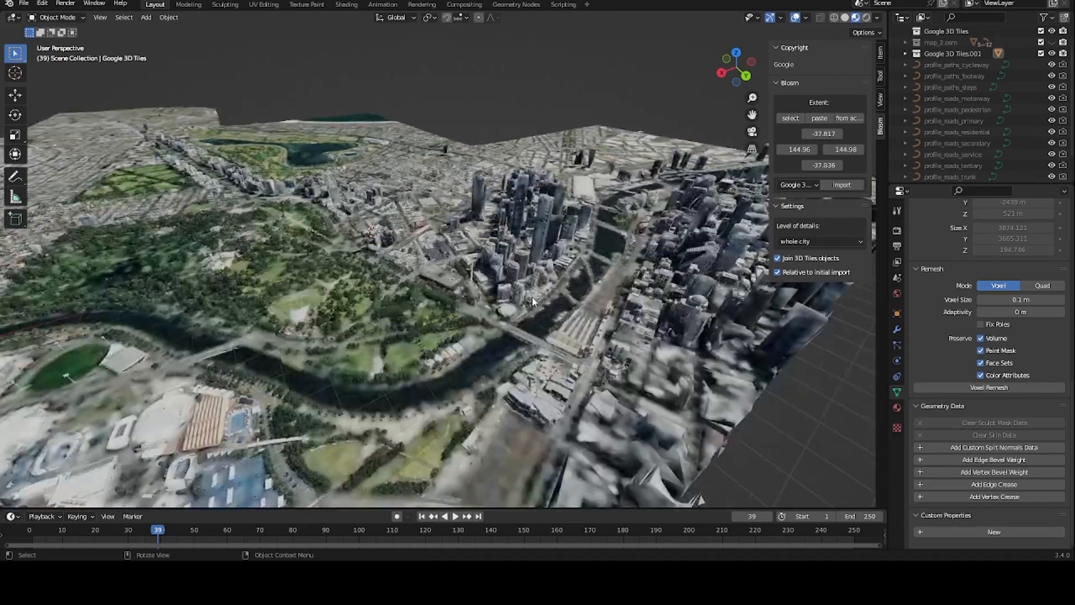
pyautogui.scroll(2, 532, 296)
pyautogui.moveTo(531, 296); pyautogui.dragTo(523, 255, button='middle')
# Select the Google 3D Tiles city mesh and inspect its geometry in wireframe shading.
pyautogui.moveTo(601, 308); pyautogui.dragTo(548, 317)
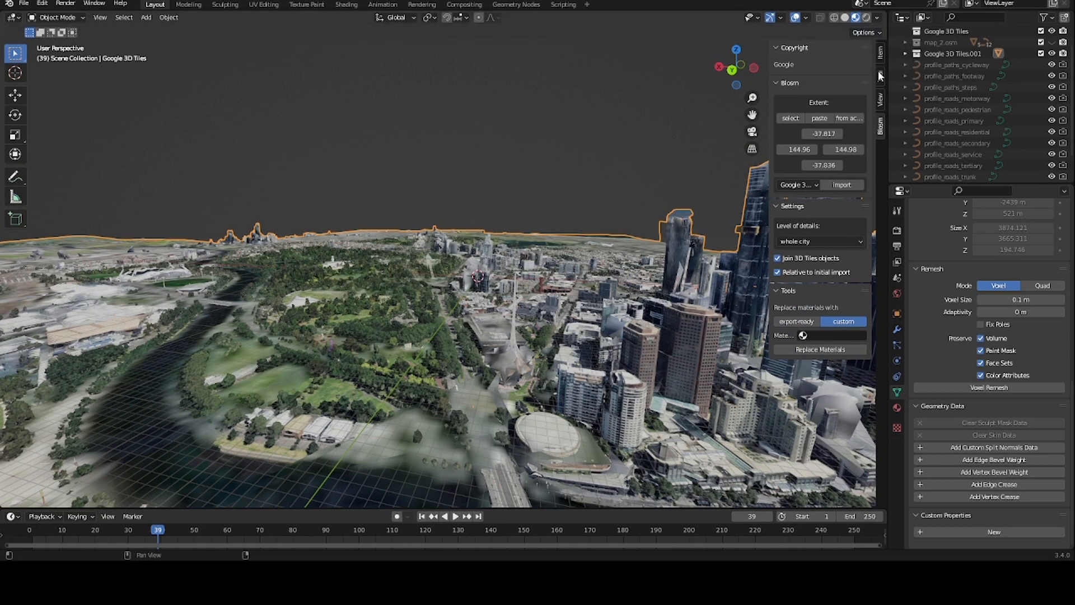
pyautogui.click(837, 18)
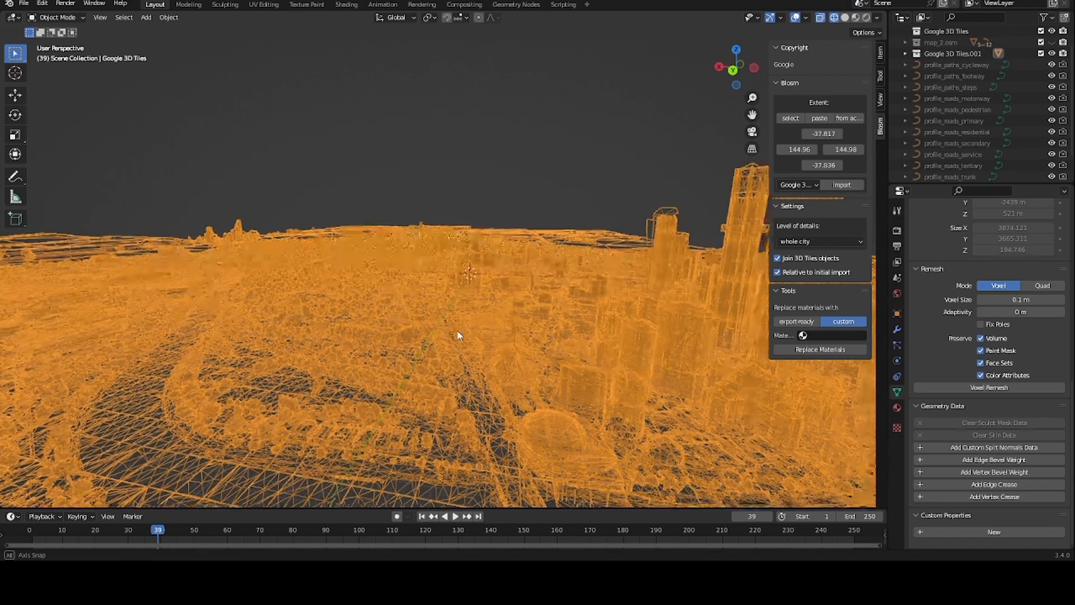
pyautogui.moveTo(458, 335); pyautogui.dragTo(609, 376, button='middle')
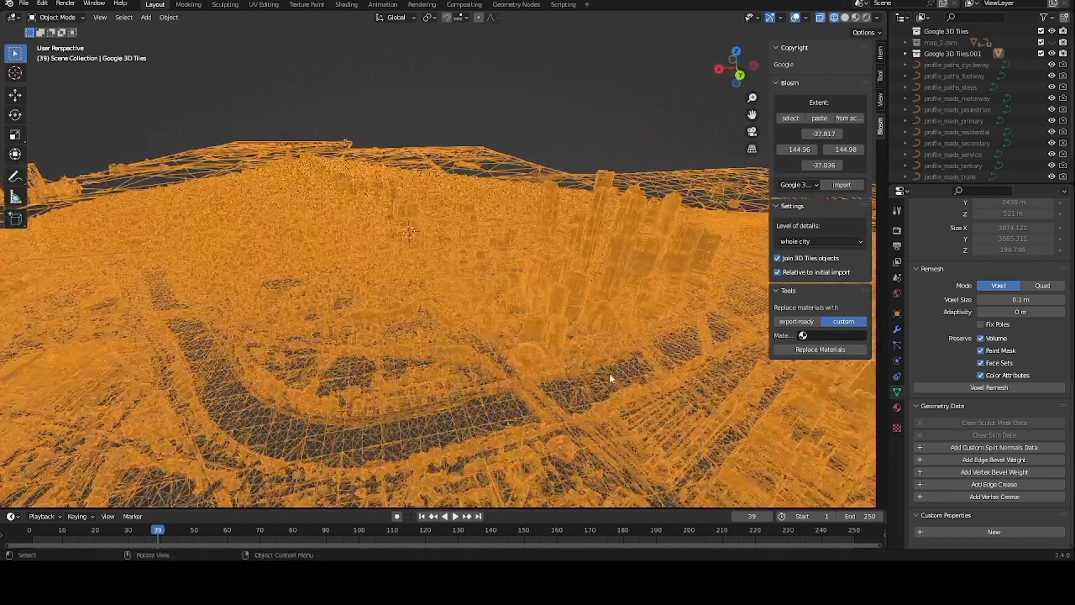
pyautogui.scroll(2, 609, 373)
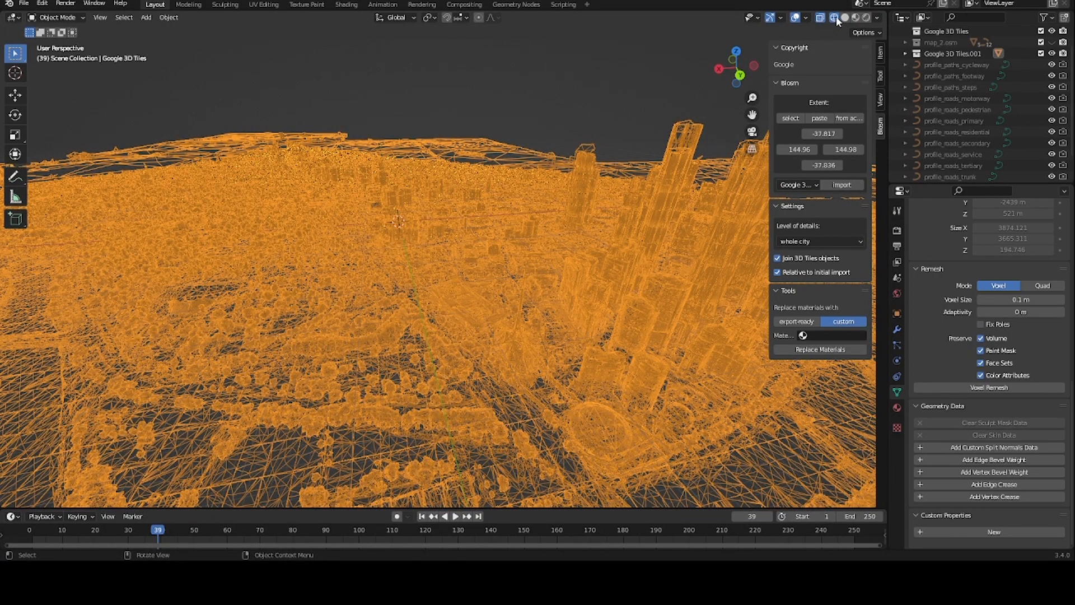
# Set the wireframe shading colour to Random and its background to Viewport.
pyautogui.click(878, 17)
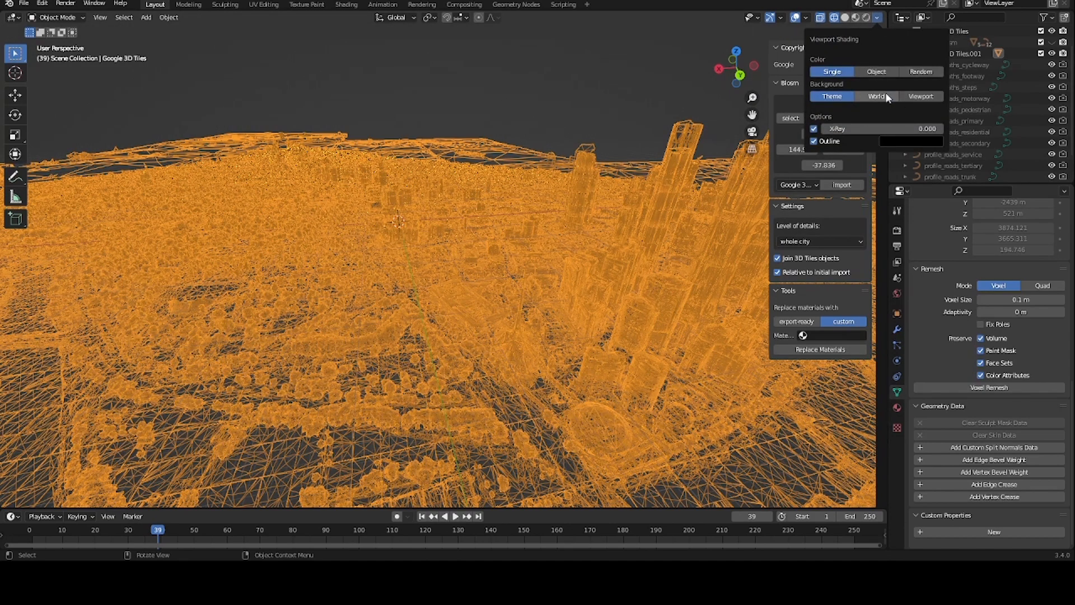
pyautogui.click(878, 71)
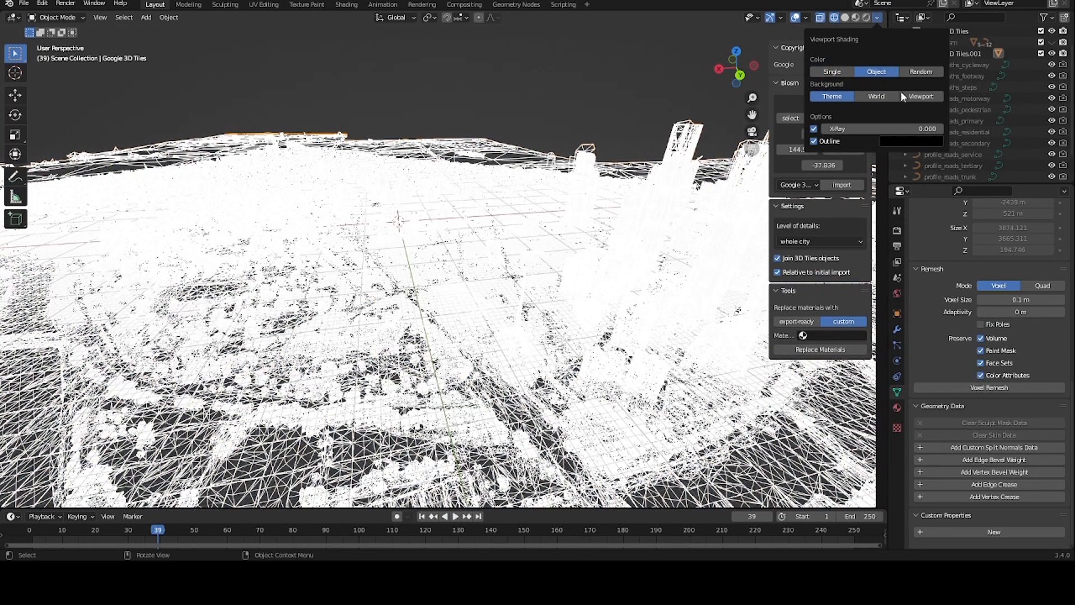
pyautogui.click(904, 96)
pyautogui.click(832, 71)
pyautogui.click(908, 72)
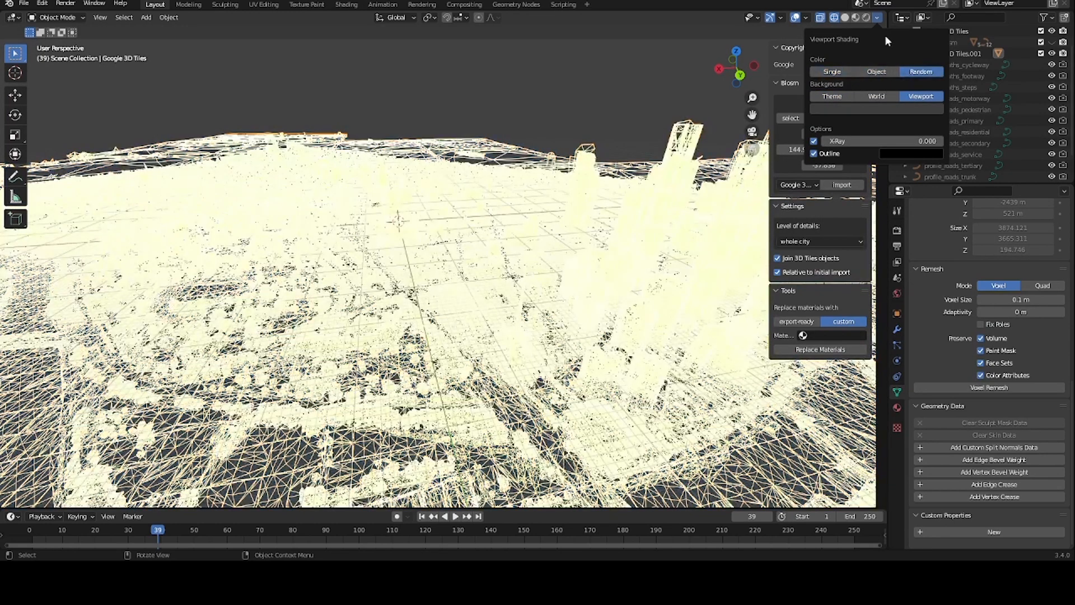
# Switch the viewport to rendered shading and inspect the city's towers and the spire up close.
pyautogui.click(866, 17)
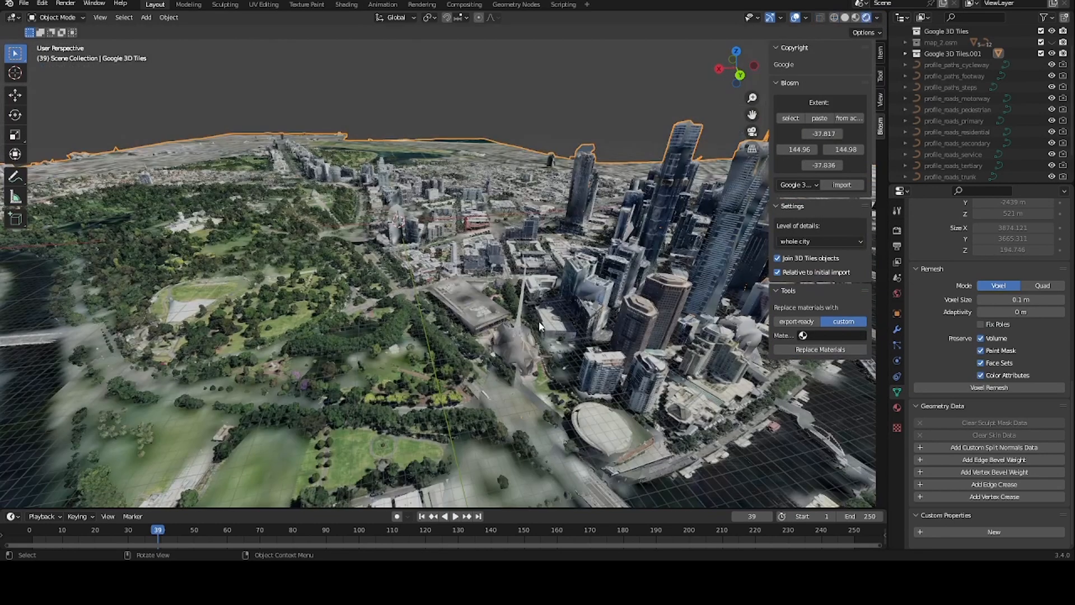
pyautogui.scroll(-5, 480, 386)
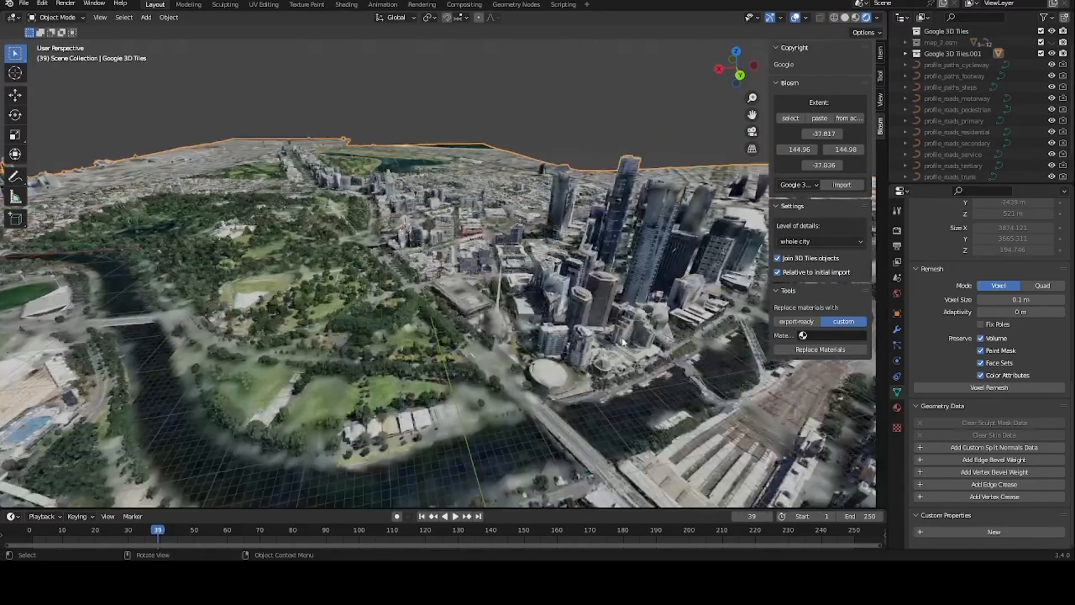
pyautogui.scroll(2, 622, 342)
pyautogui.moveTo(429, 287); pyautogui.dragTo(503, 262, button='middle')
pyautogui.scroll(2, 504, 266)
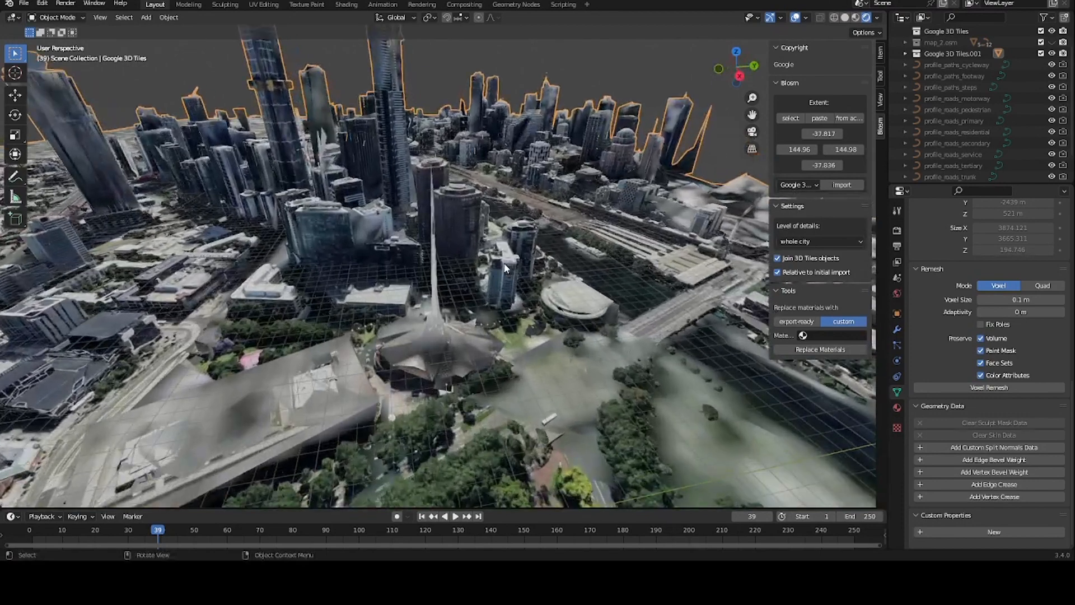
pyautogui.click(24, 4)
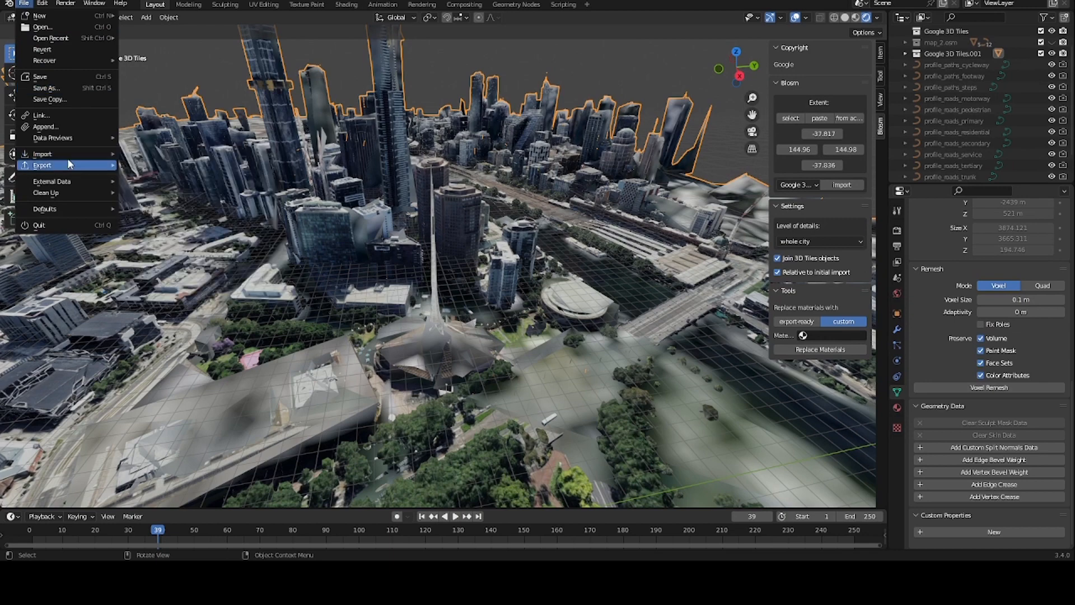
pyautogui.moveTo(67, 163)
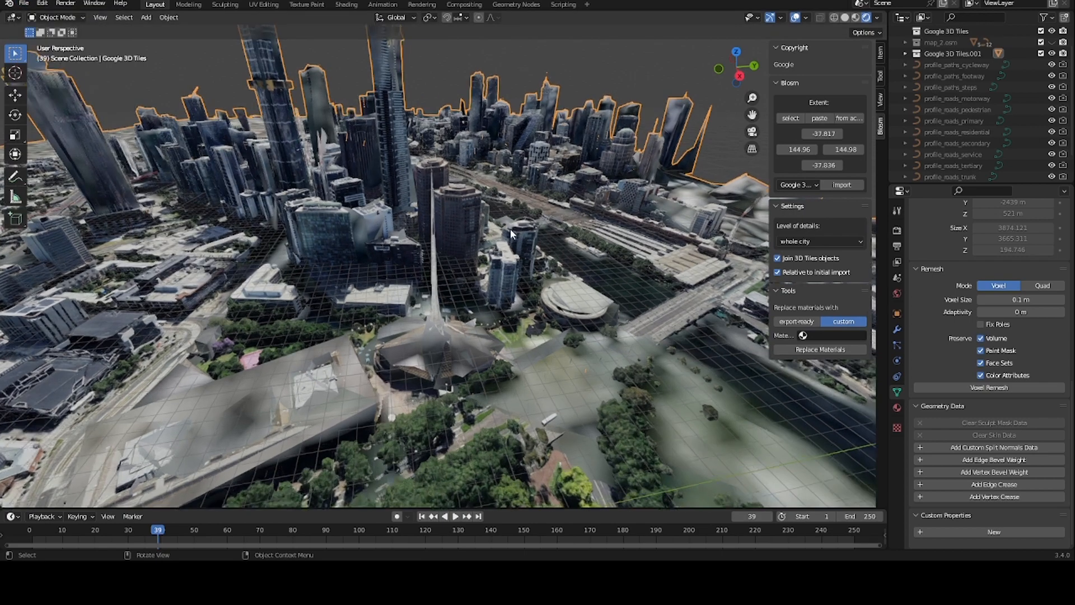
pyautogui.moveTo(509, 228); pyautogui.dragTo(366, 236, button='middle')
pyautogui.scroll(-6, 369, 240)
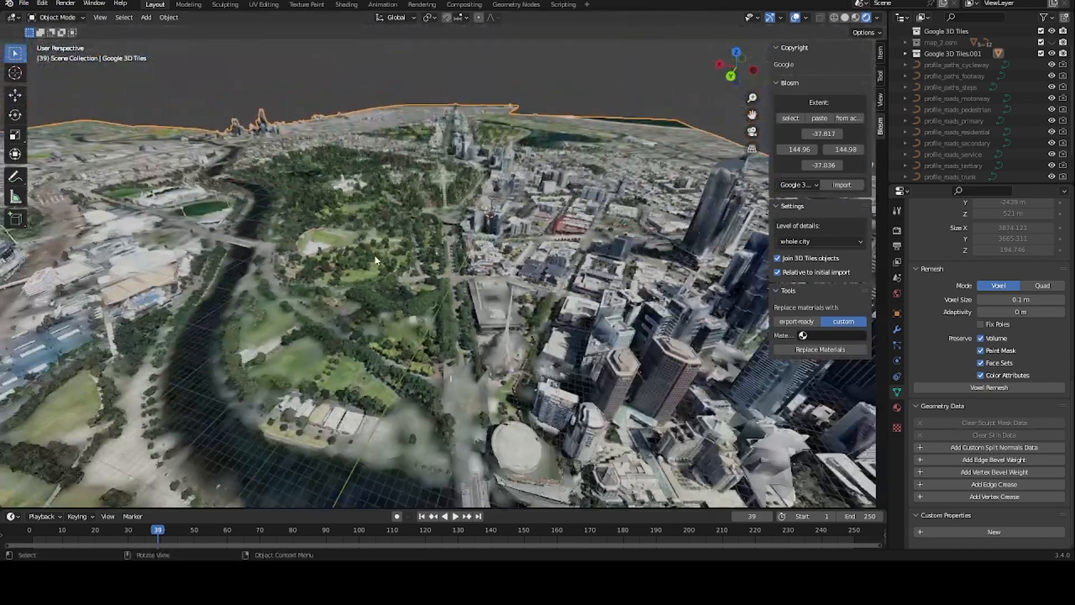
pyautogui.scroll(-3, 476, 332)
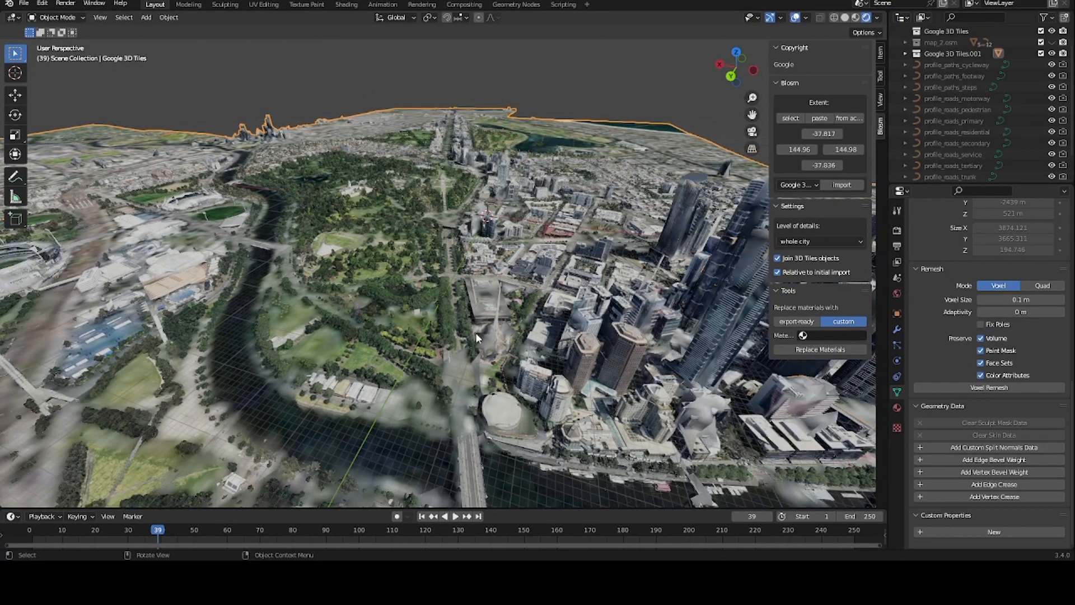